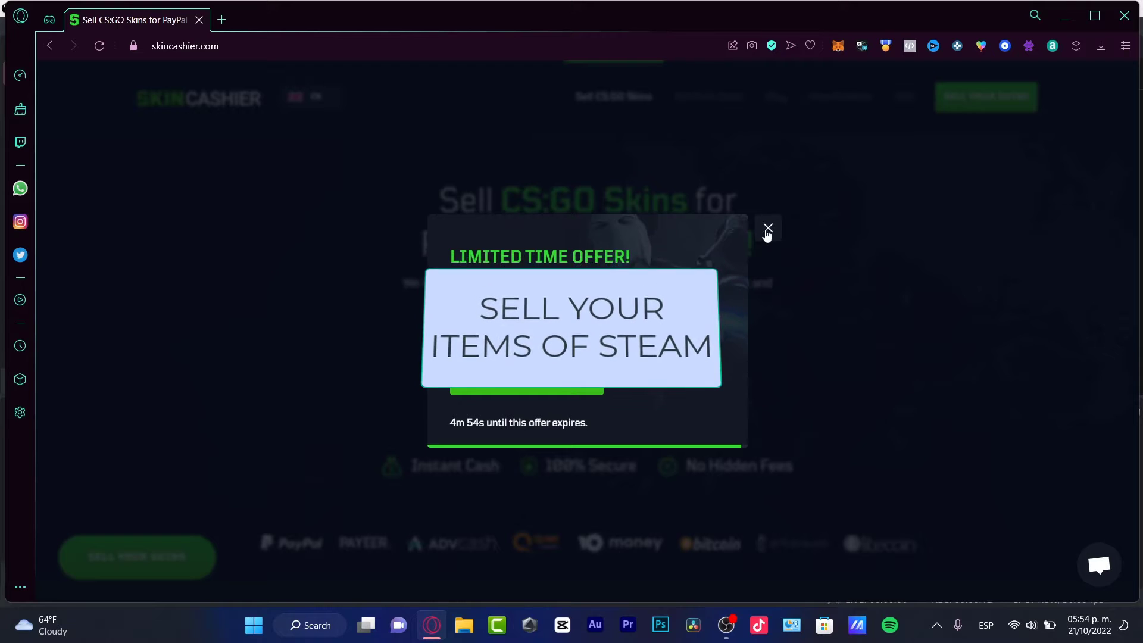
- Close the Limited Time Offer popup on the SkinCashier home page
click(768, 229)
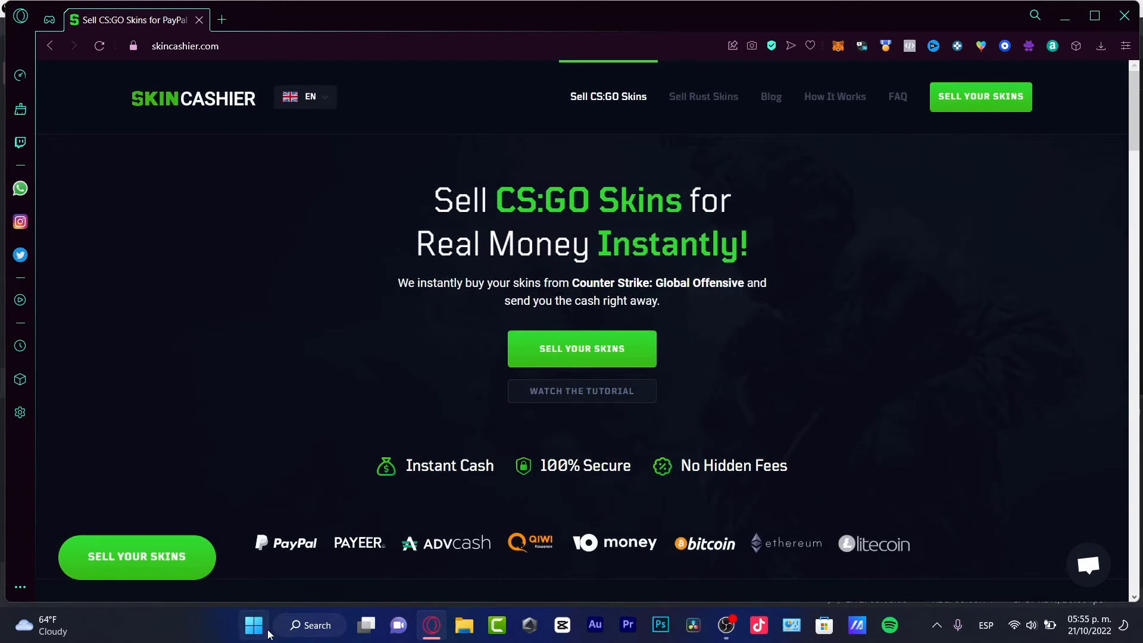
- Launch Steam via Windows search, move and widen its window, and open the account menu
click(310, 625)
text(steam)
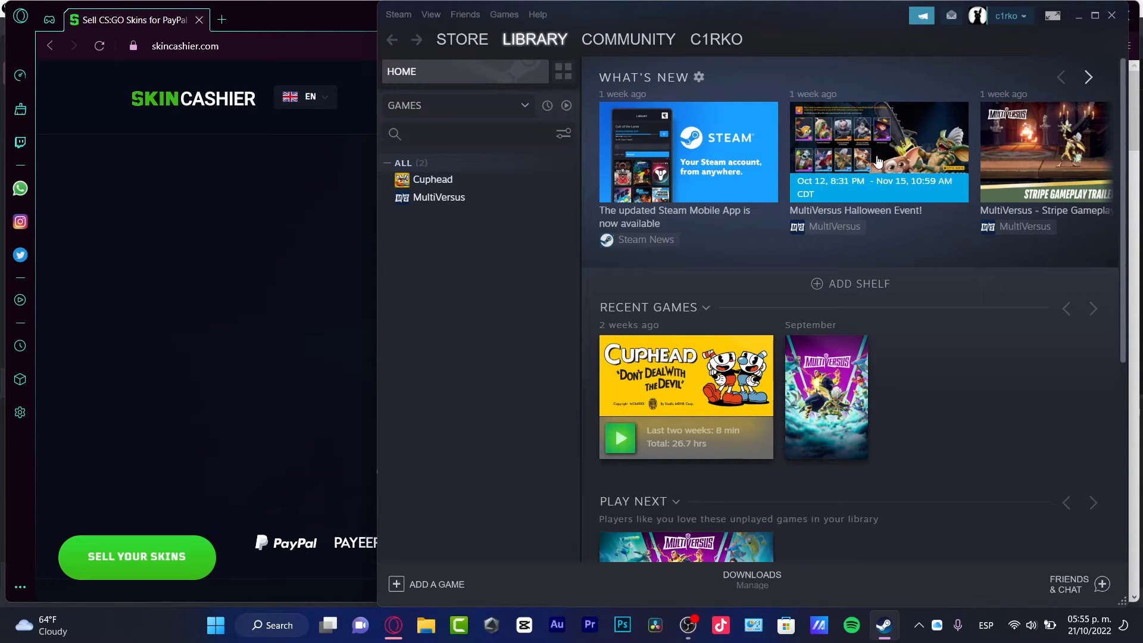
drag(844, 26, 622, 56)
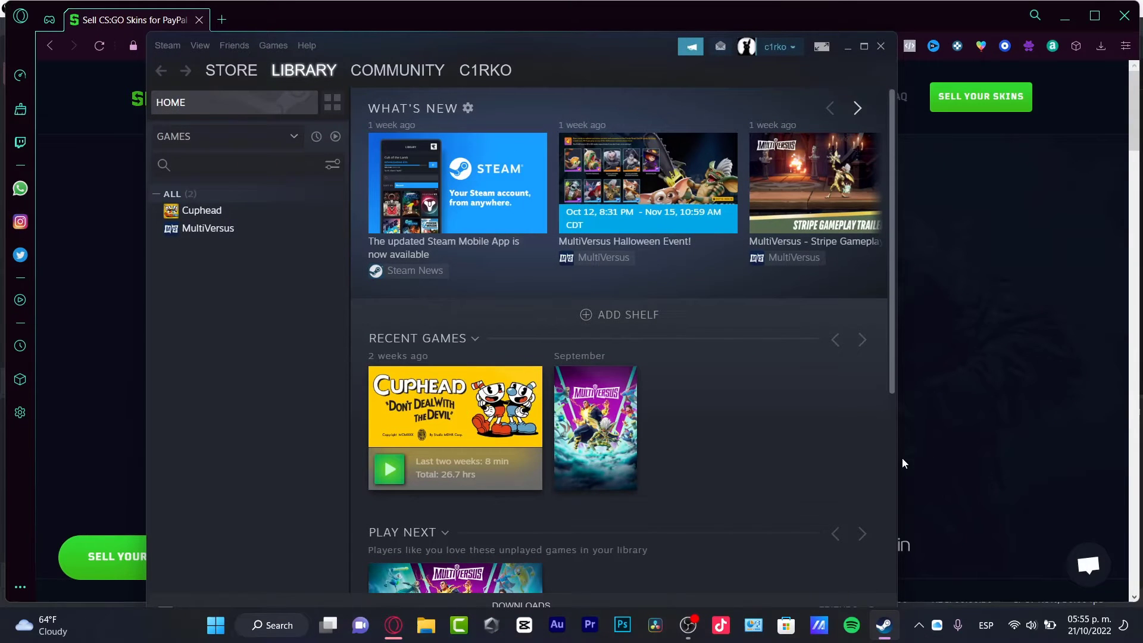
drag(897, 460, 974, 439)
click(851, 47)
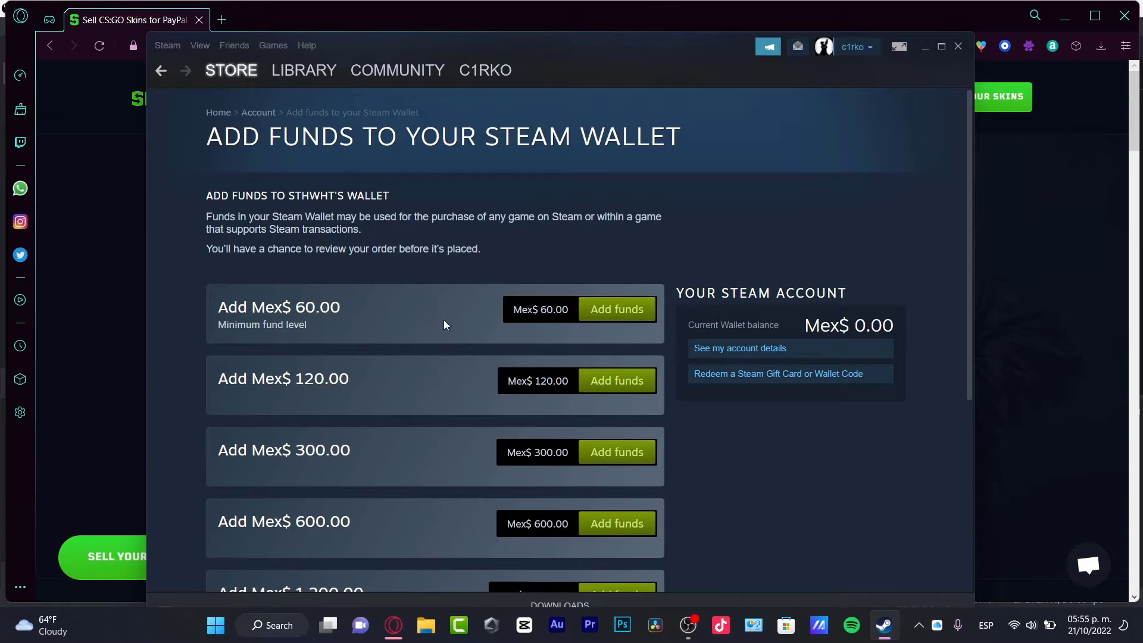
- Look over the Mex$ 0.00 wallet balance, then open the full Steam account details page
drag(741, 293, 873, 297)
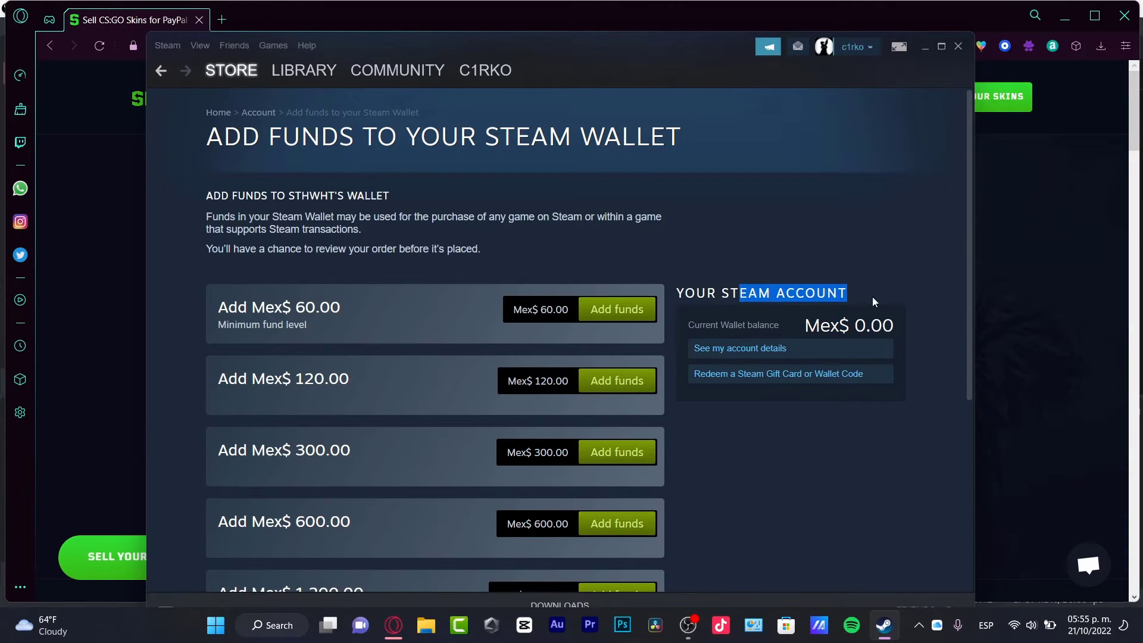
click(843, 318)
drag(711, 325, 787, 327)
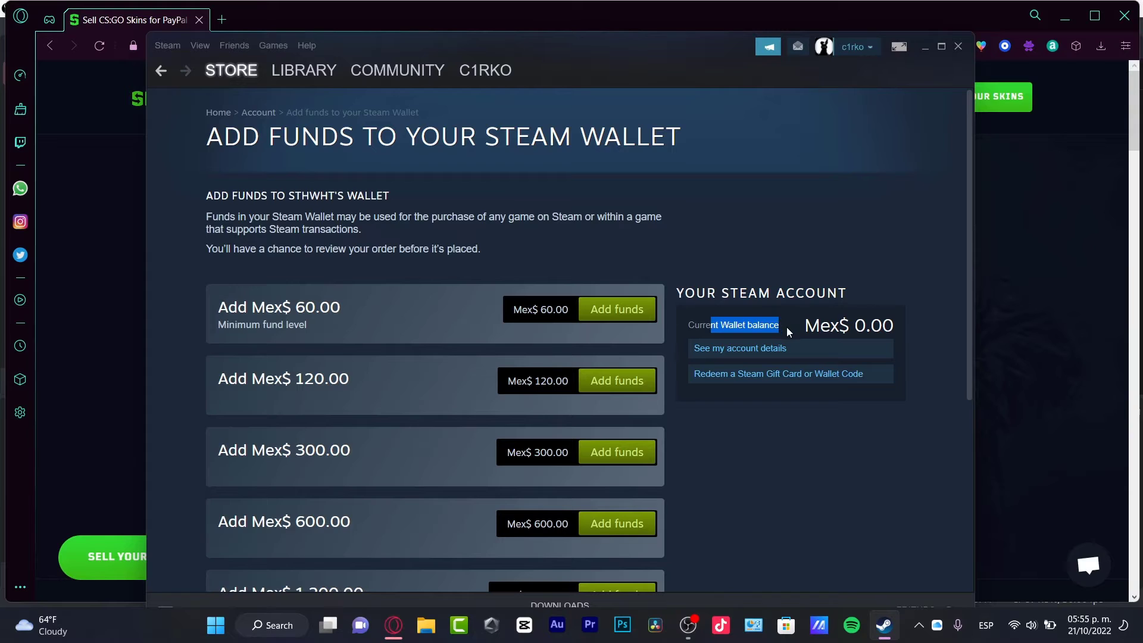
click(852, 436)
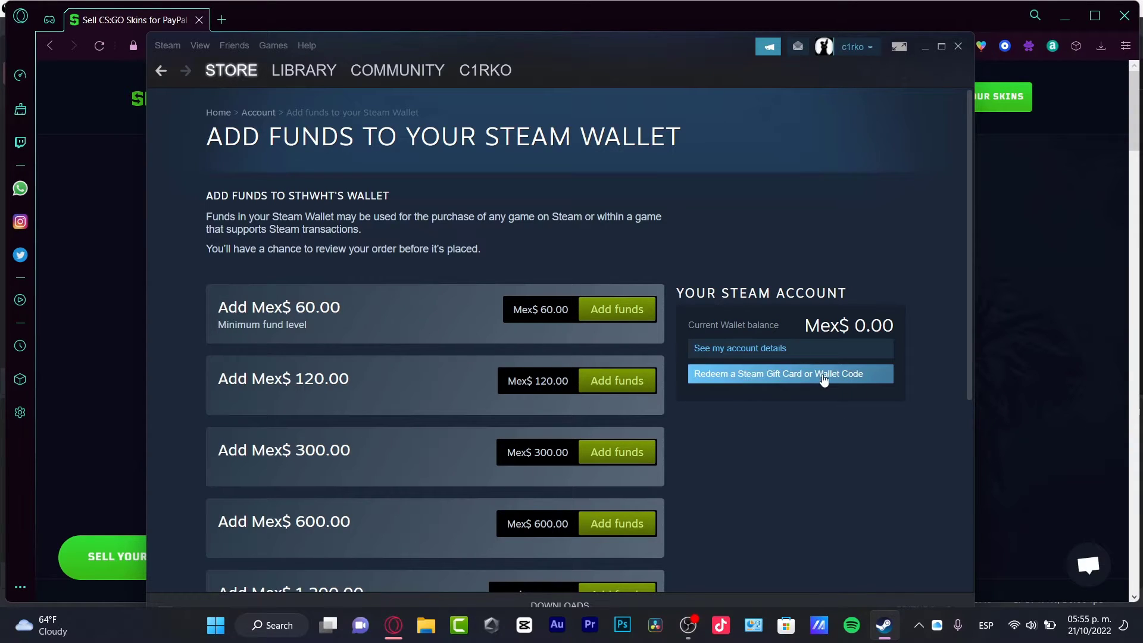
click(704, 355)
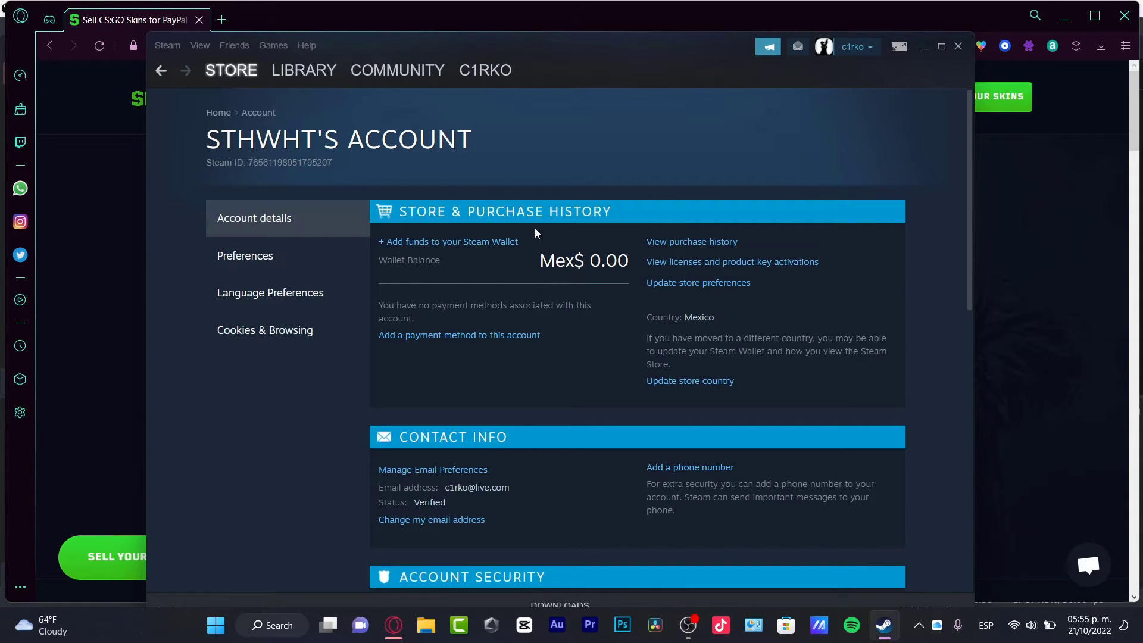
- Scroll the account details page to the footer and back, then bring SkinCashier forward
scroll(662, 337, down, 4)
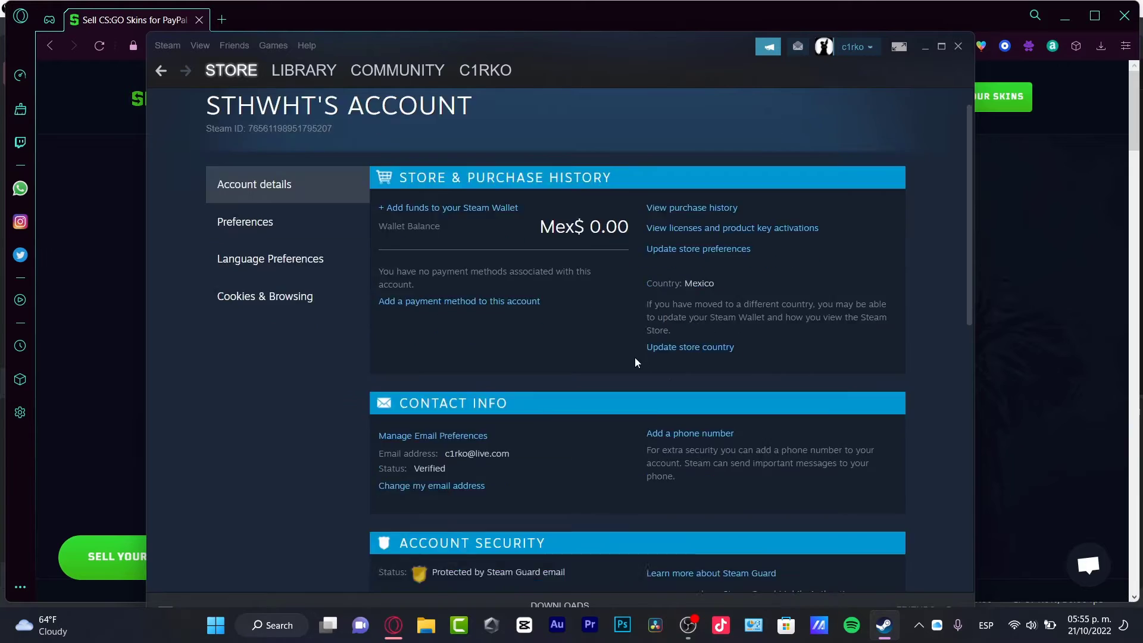
scroll(627, 336, down, 7)
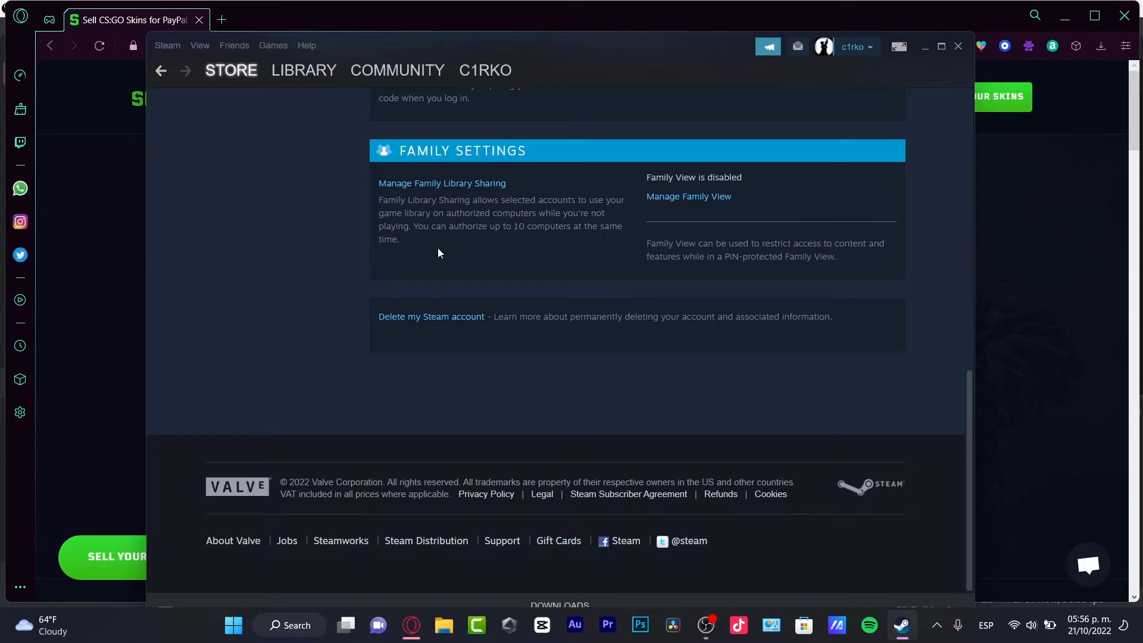
scroll(656, 162, up, 15)
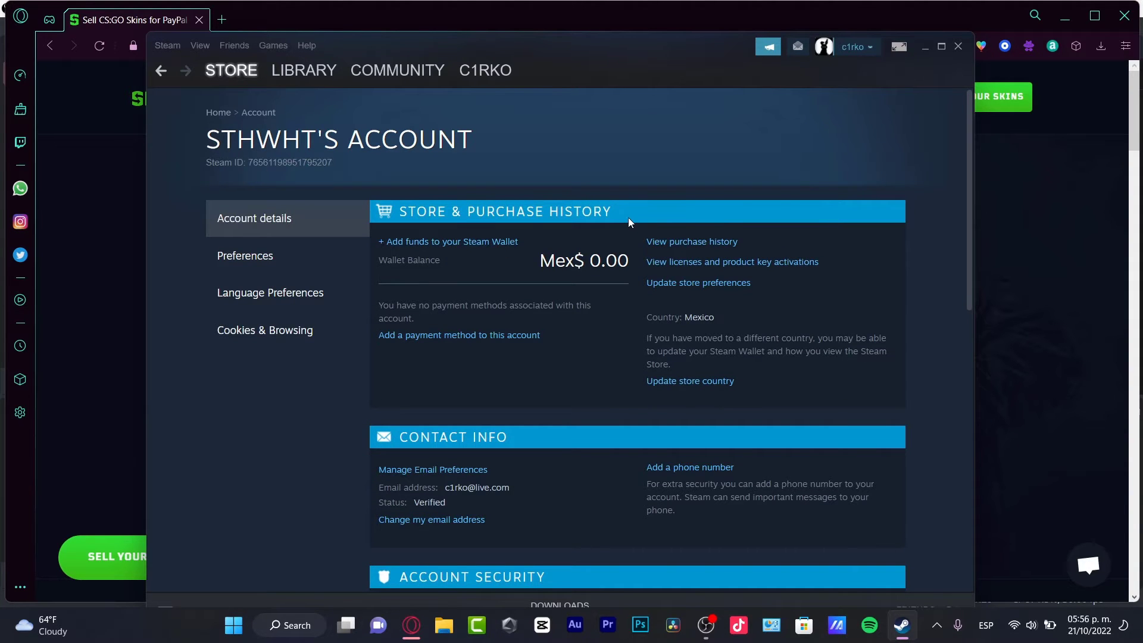
click(1026, 243)
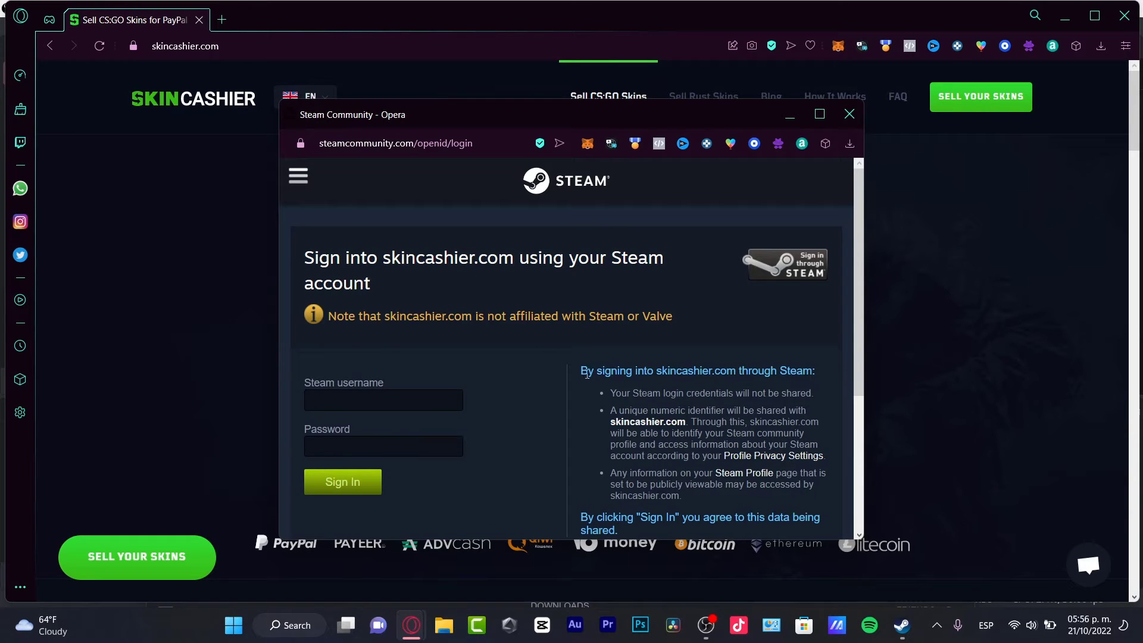
- Enter the Steam account username in the Steam sign-in popup
click(460, 398)
text(sthwht)
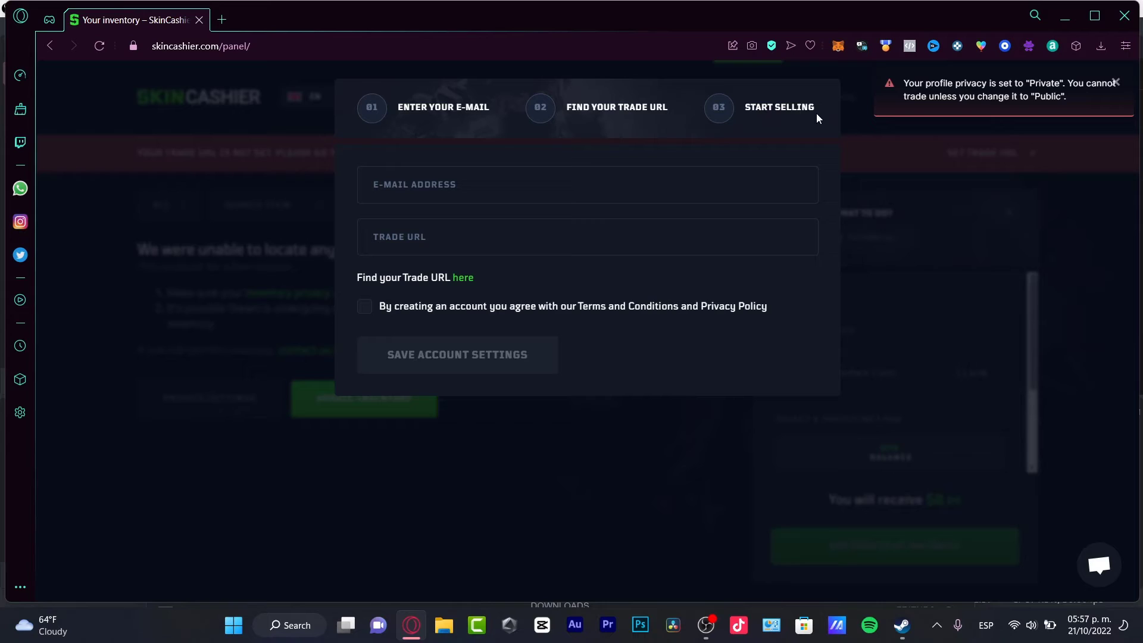
- Enter the account's e-mail address and open the Steam trade URL page in a new tab
click(524, 190)
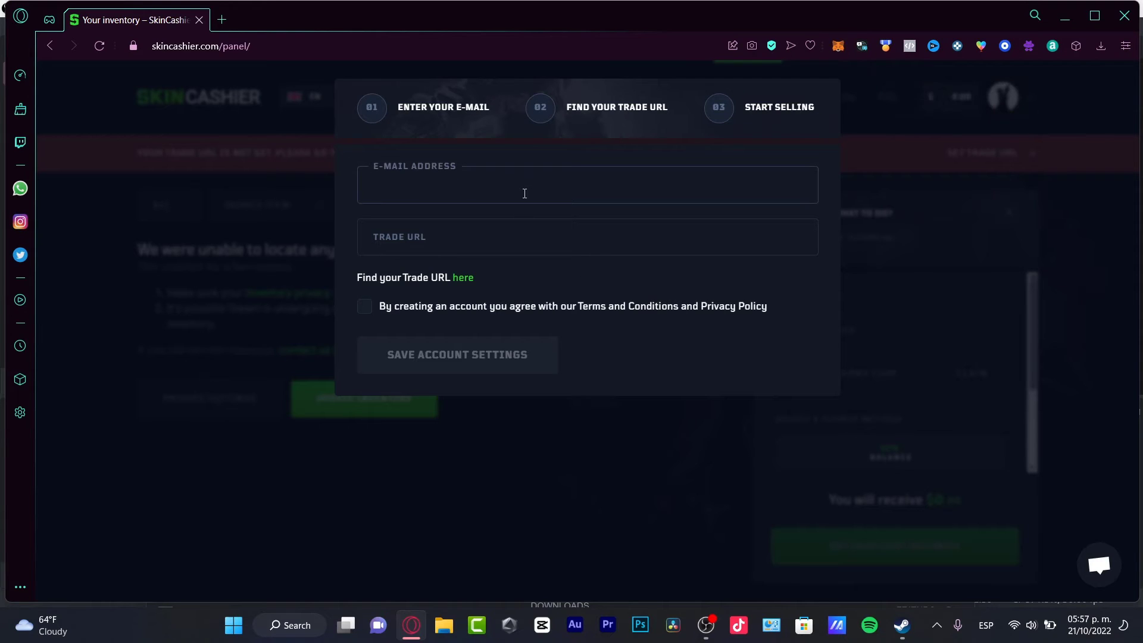
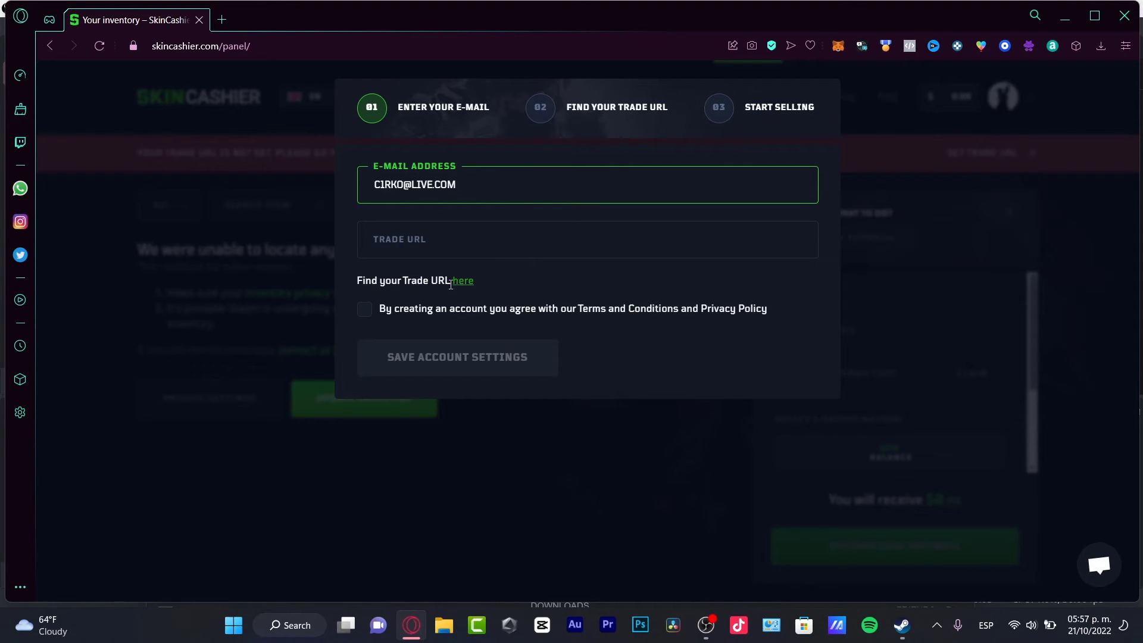
drag(392, 281, 357, 280)
click(493, 229)
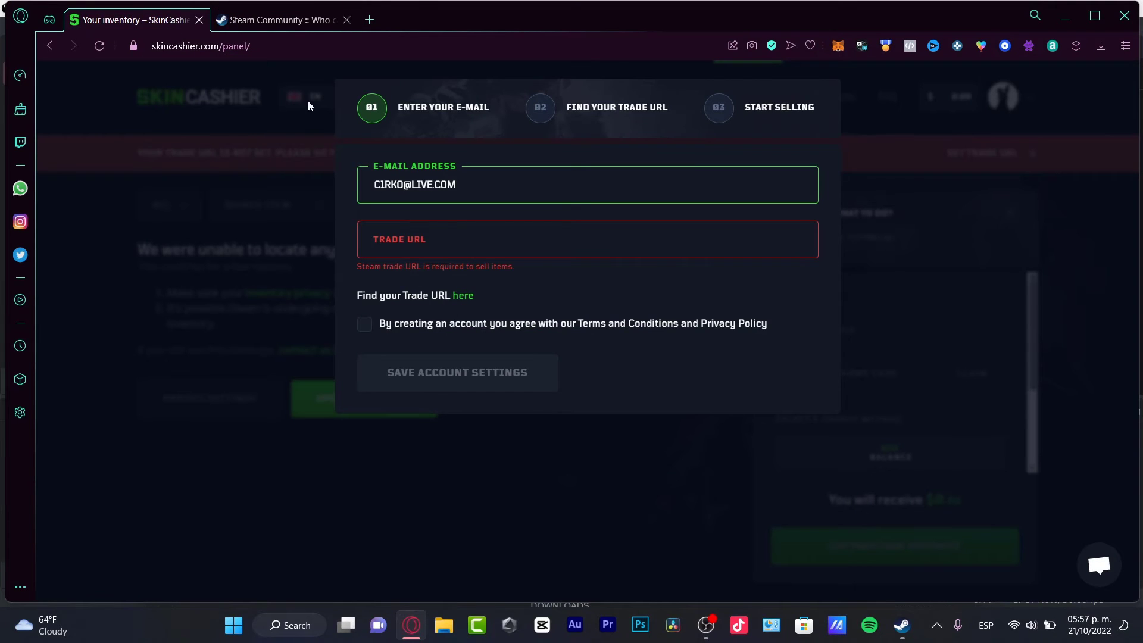
- Start a new trade offer on the Steam trade offers page
click(271, 19)
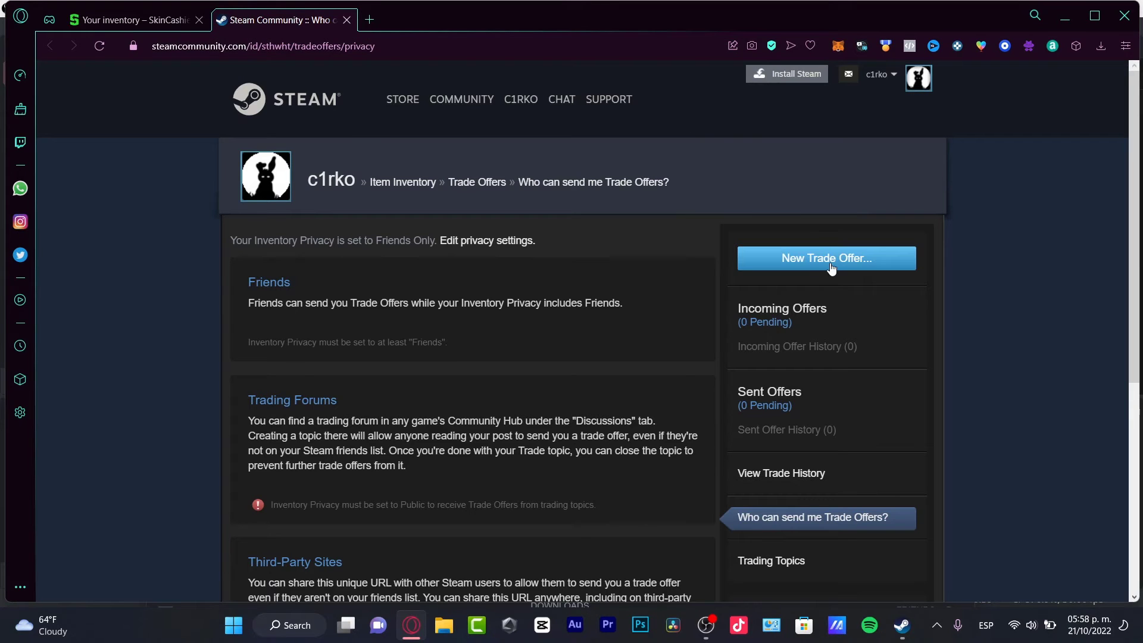
click(810, 265)
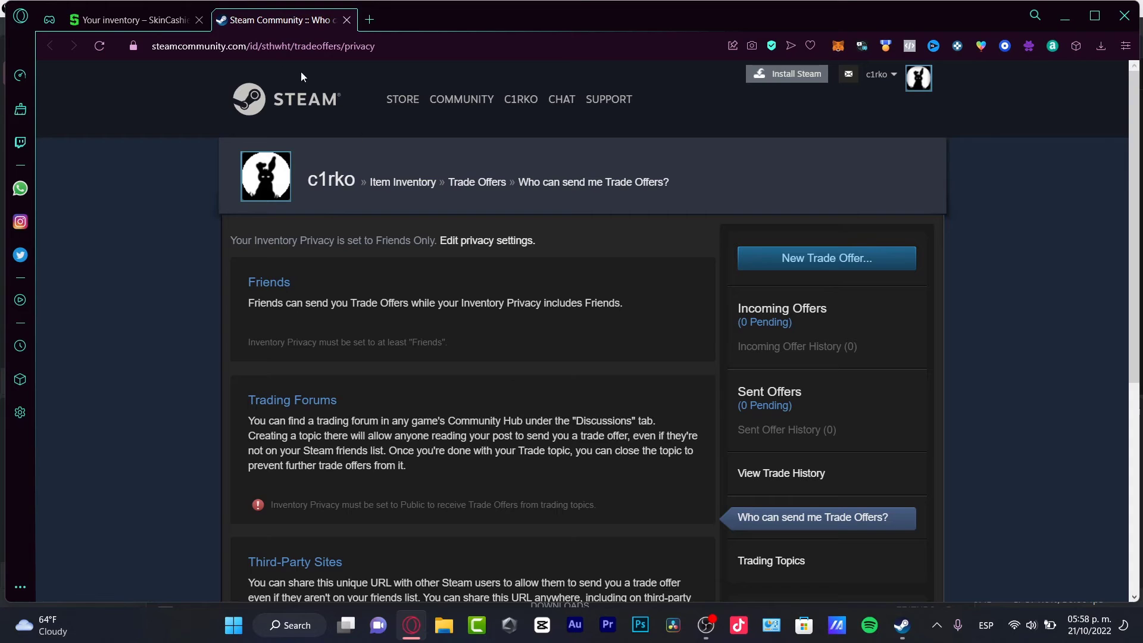
click(131, 20)
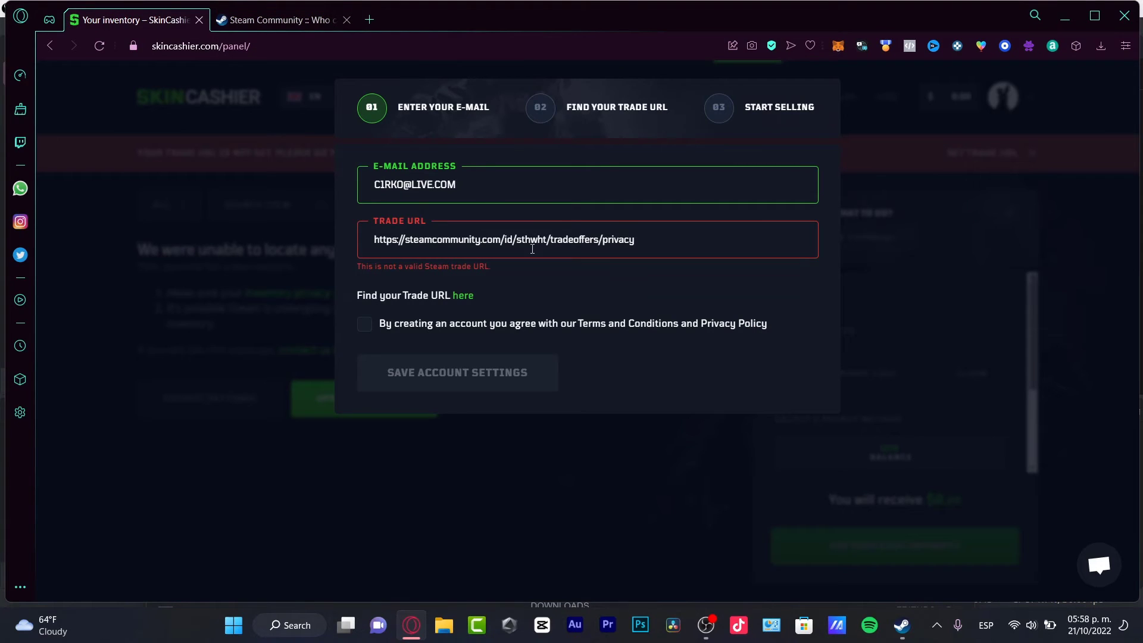
- Accept SkinCashier's terms and conditions, dismiss the setup form, and open the blog
click(500, 327)
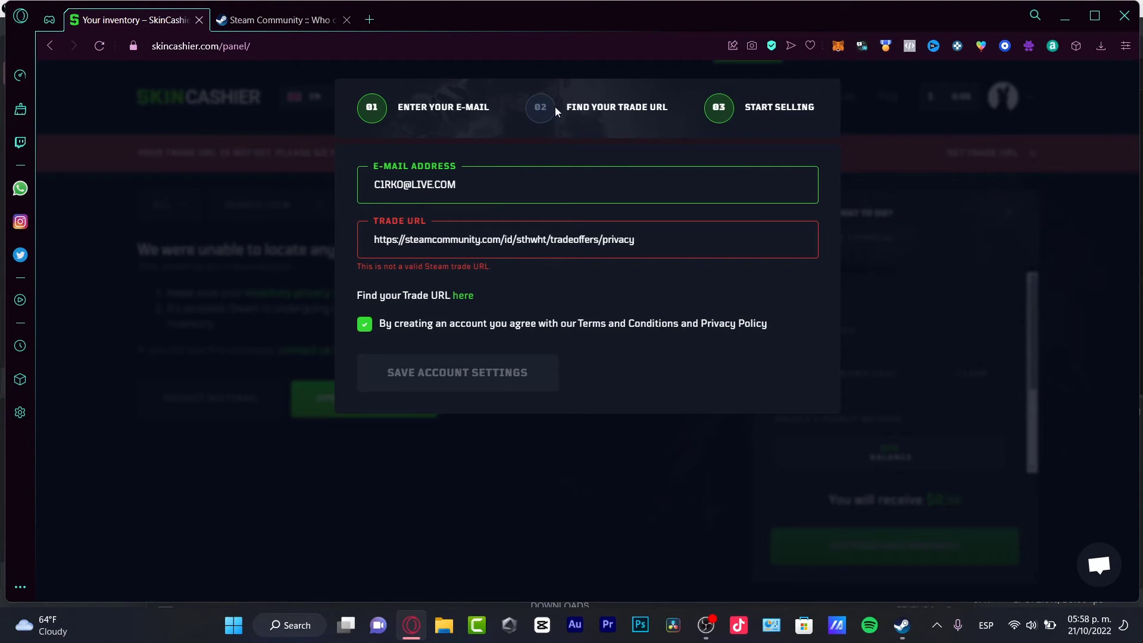
click(504, 391)
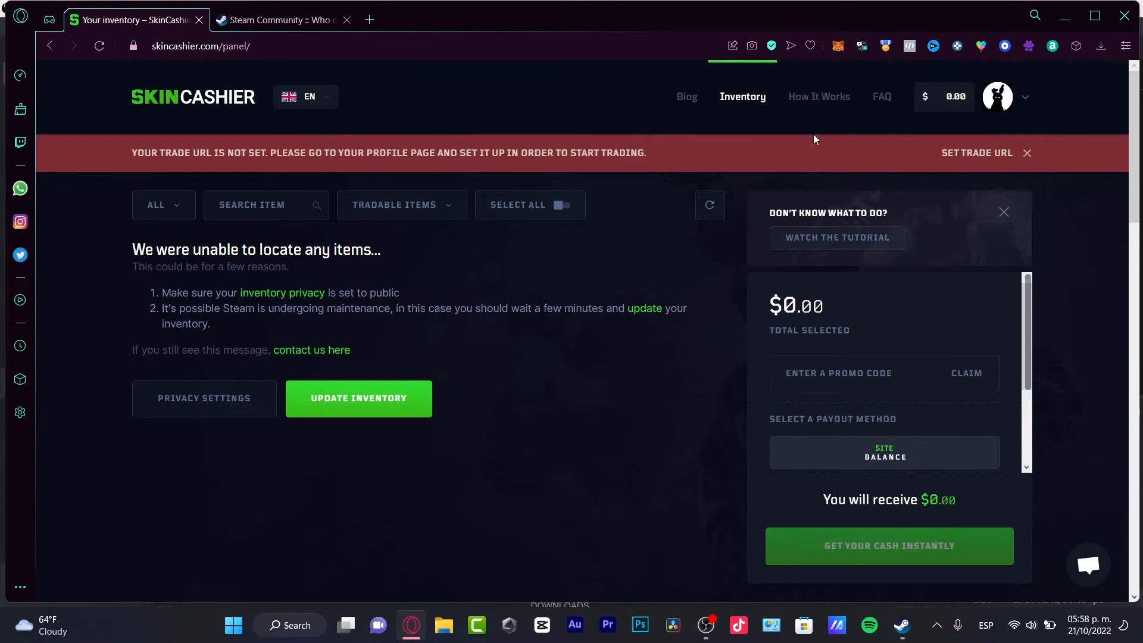
click(691, 98)
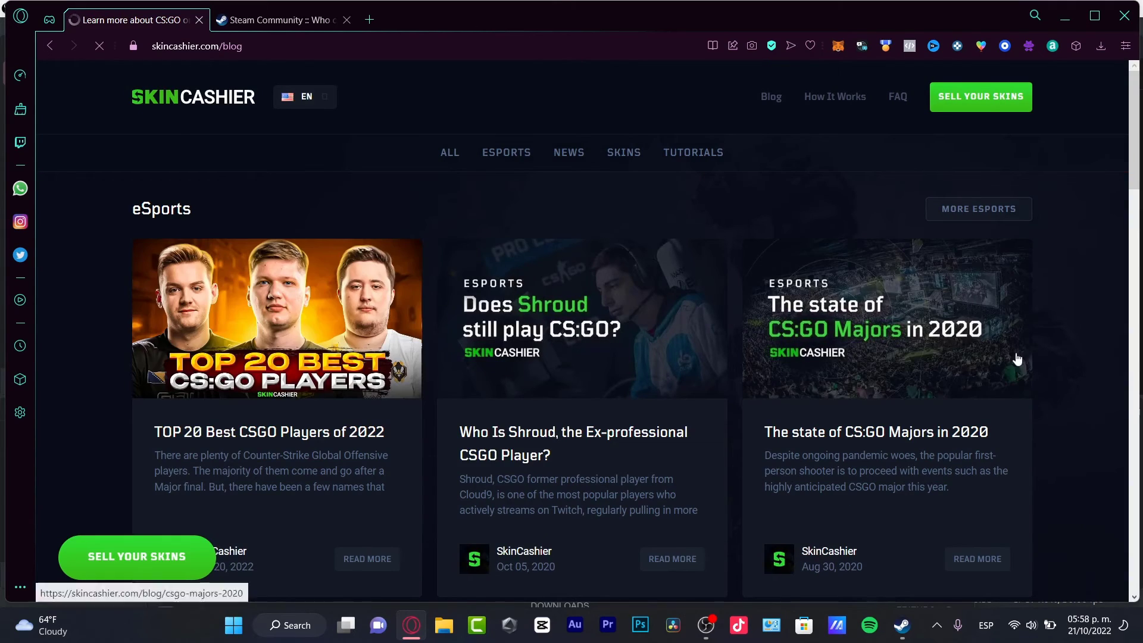
scroll(1042, 350, down, 10)
scroll(1041, 350, up, 10)
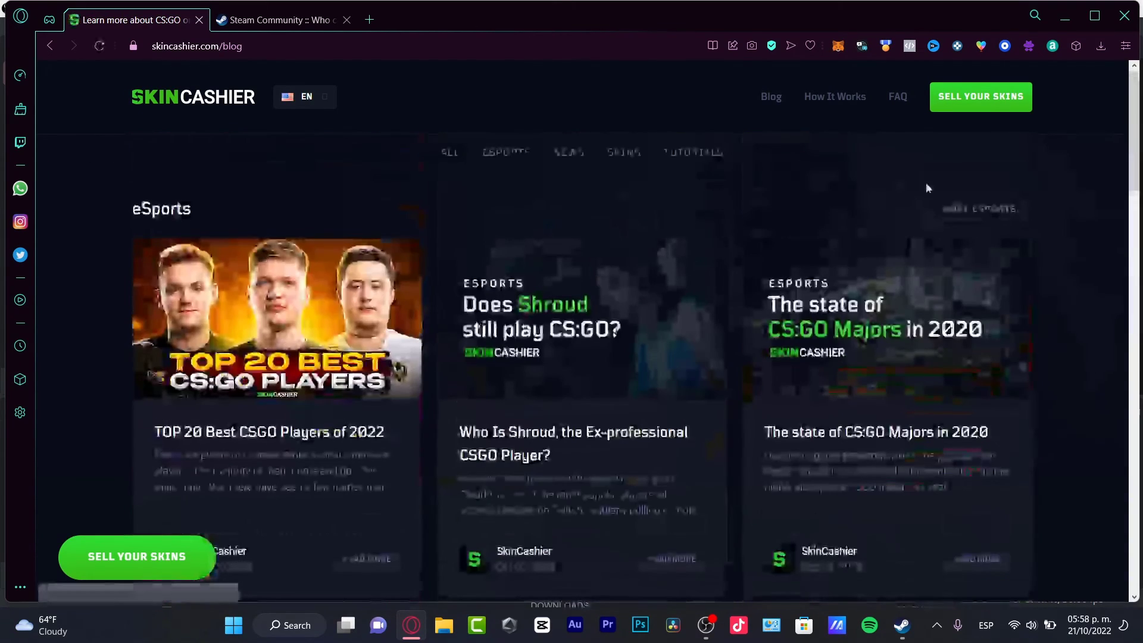
click(835, 100)
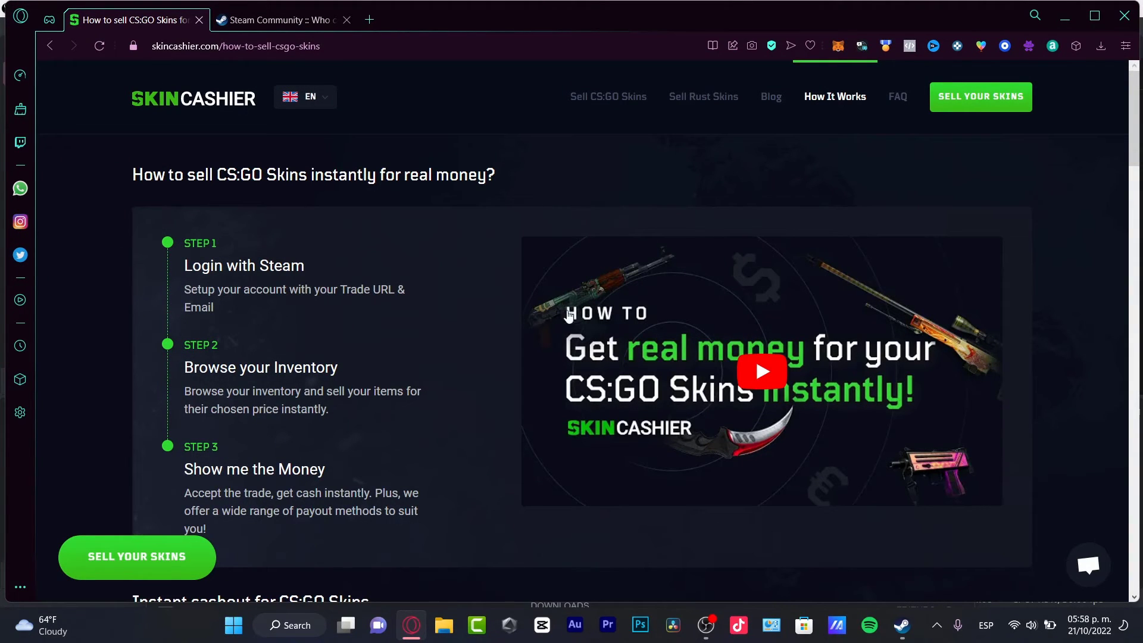
scroll(409, 406, down, 3)
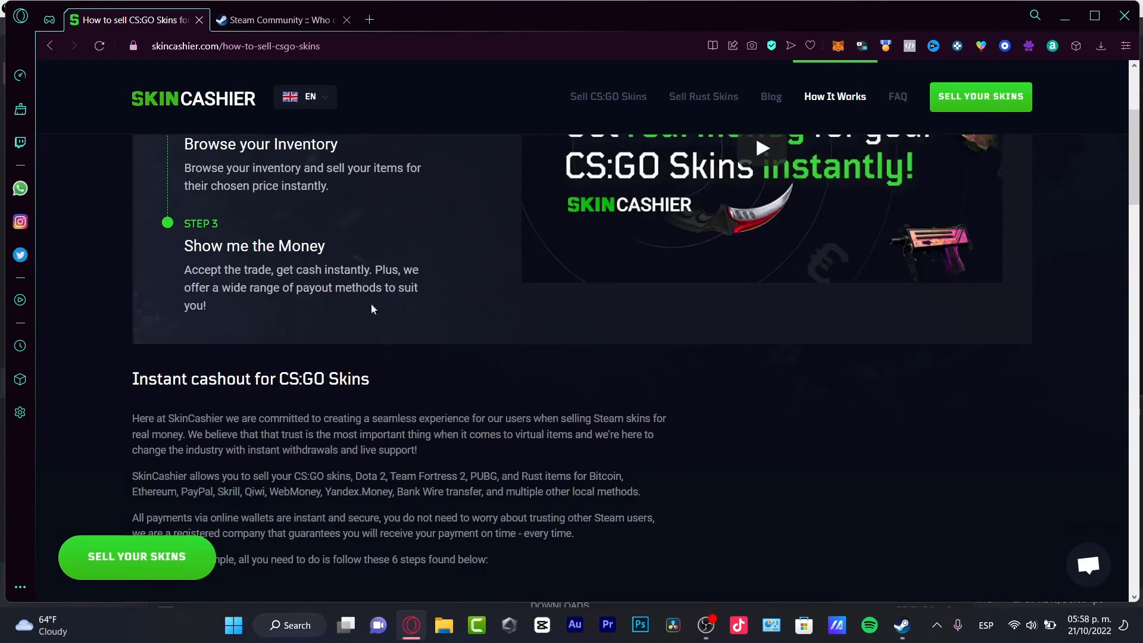
scroll(438, 287, up, 3)
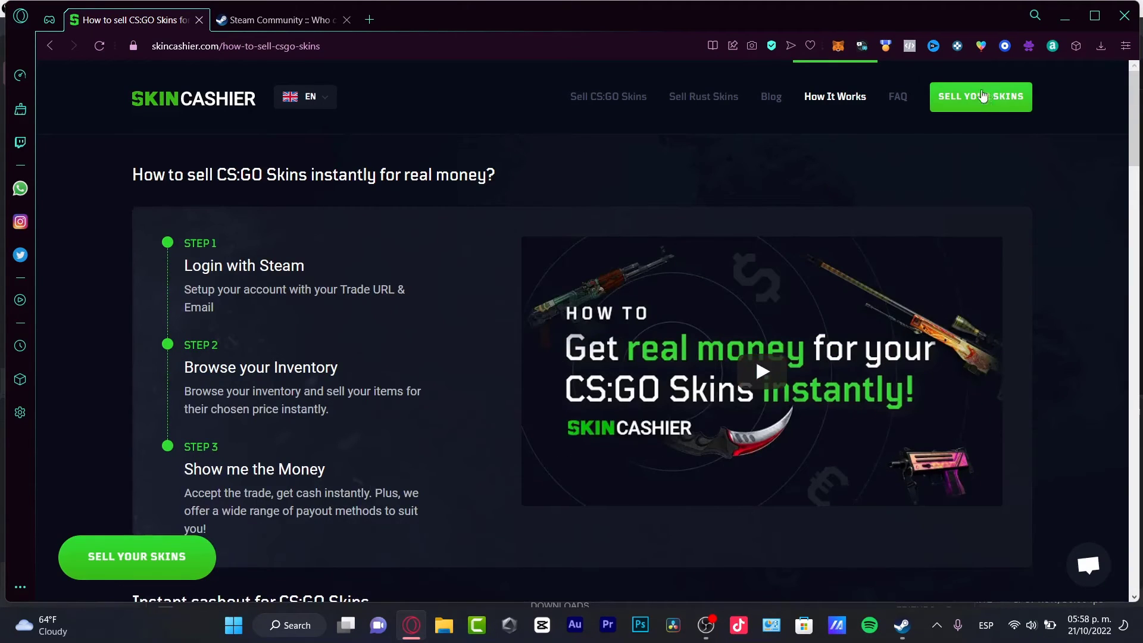
click(953, 96)
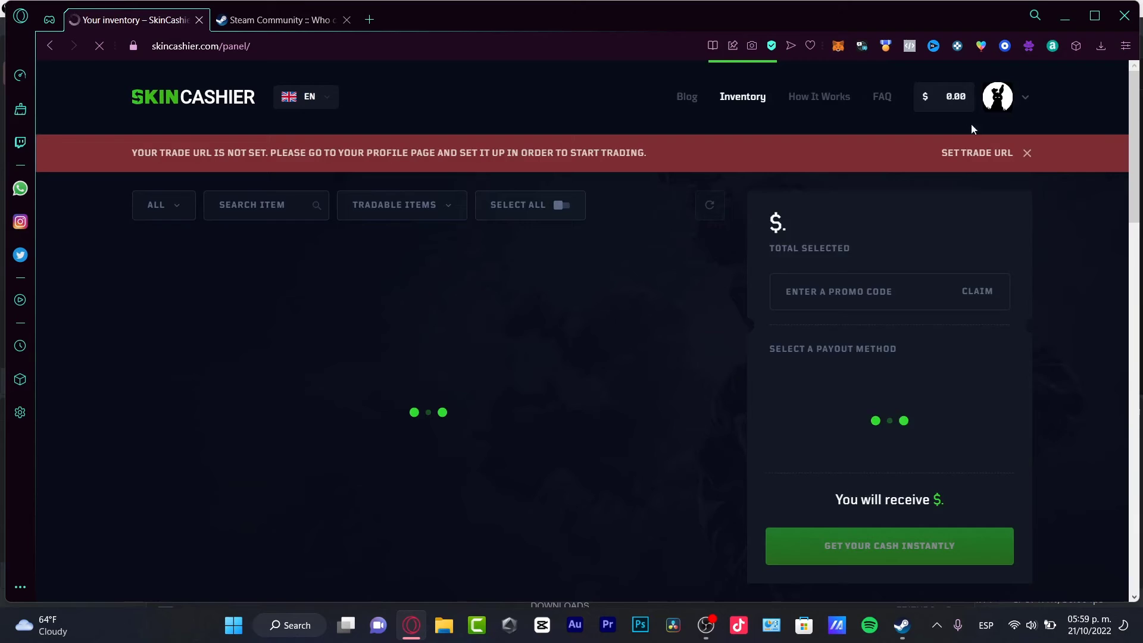
drag(845, 325, 902, 312)
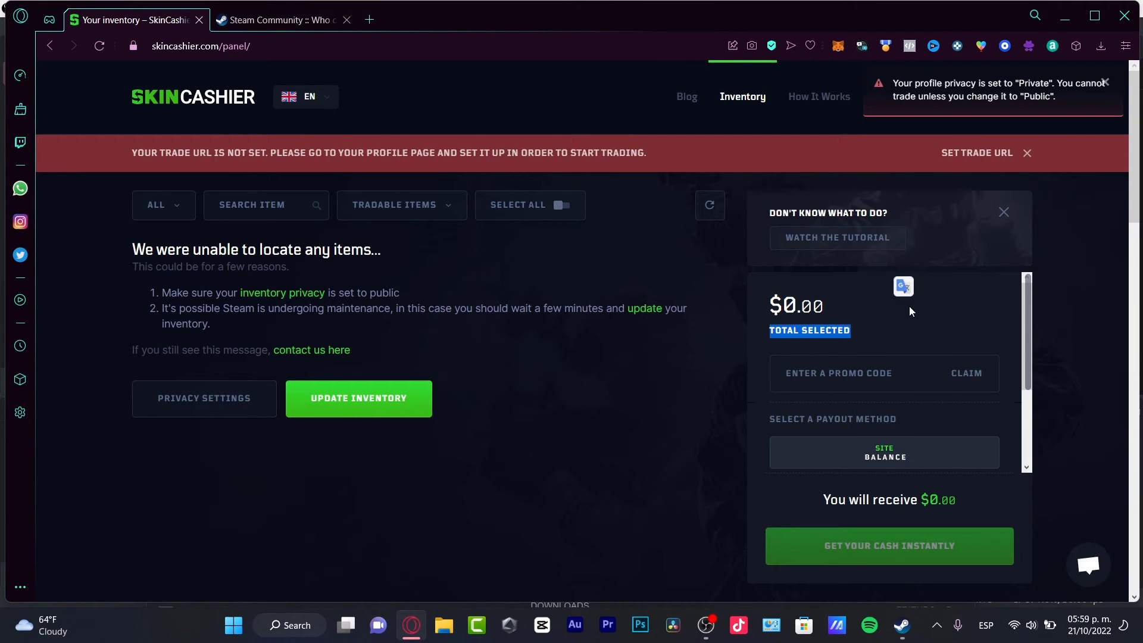
click(935, 377)
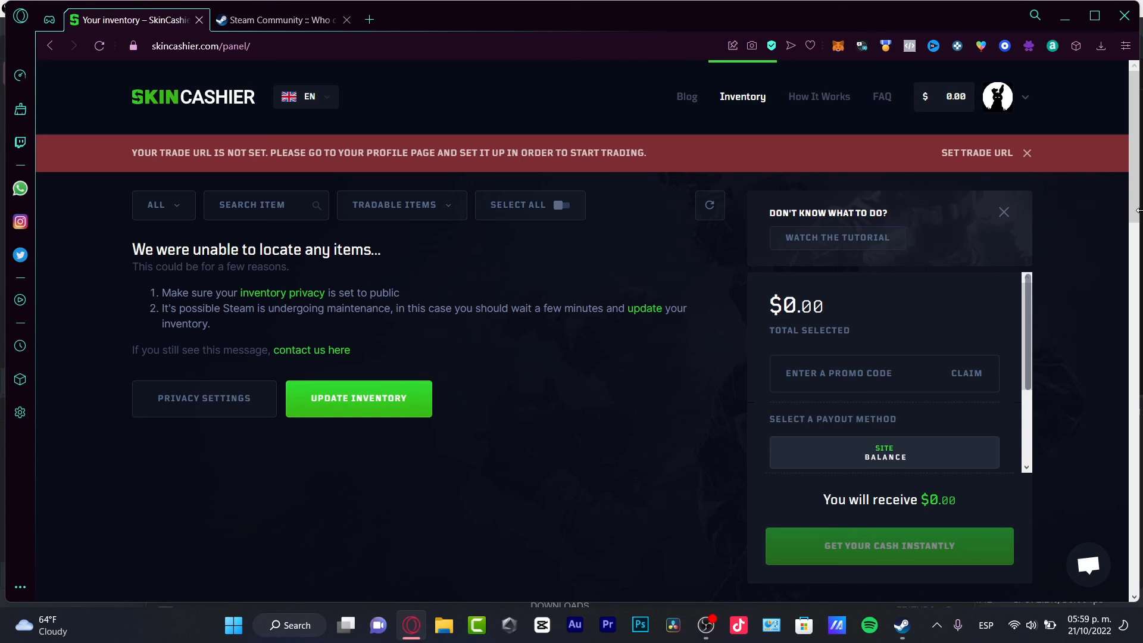
- Open the SkinCashier profile page through SET TRADE URL and select the Trade URL field
click(1007, 156)
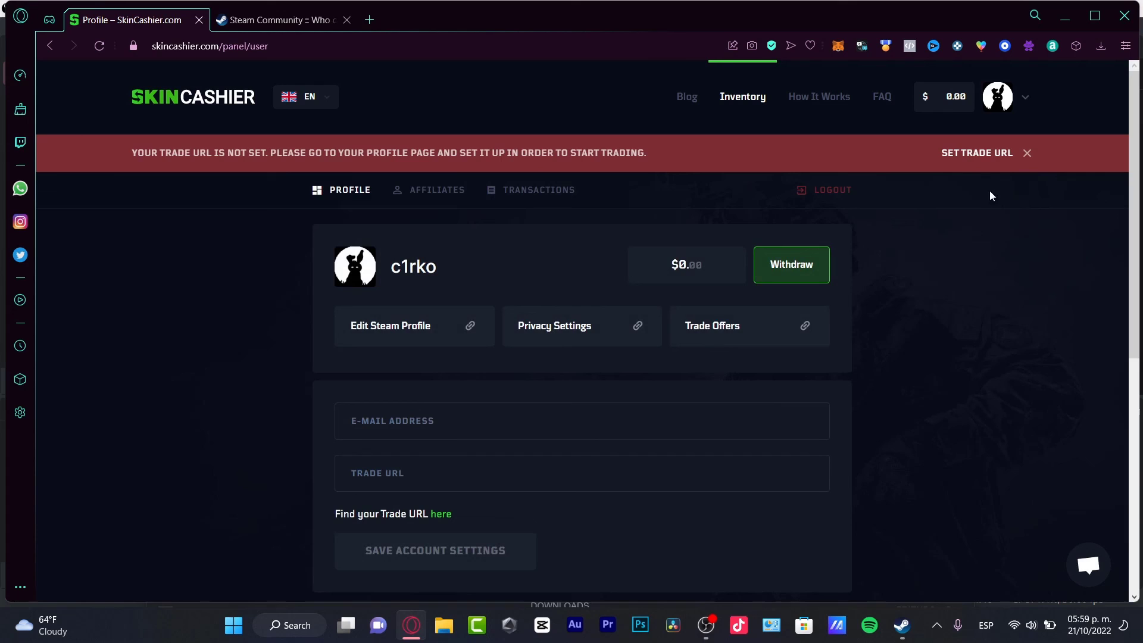
click(436, 477)
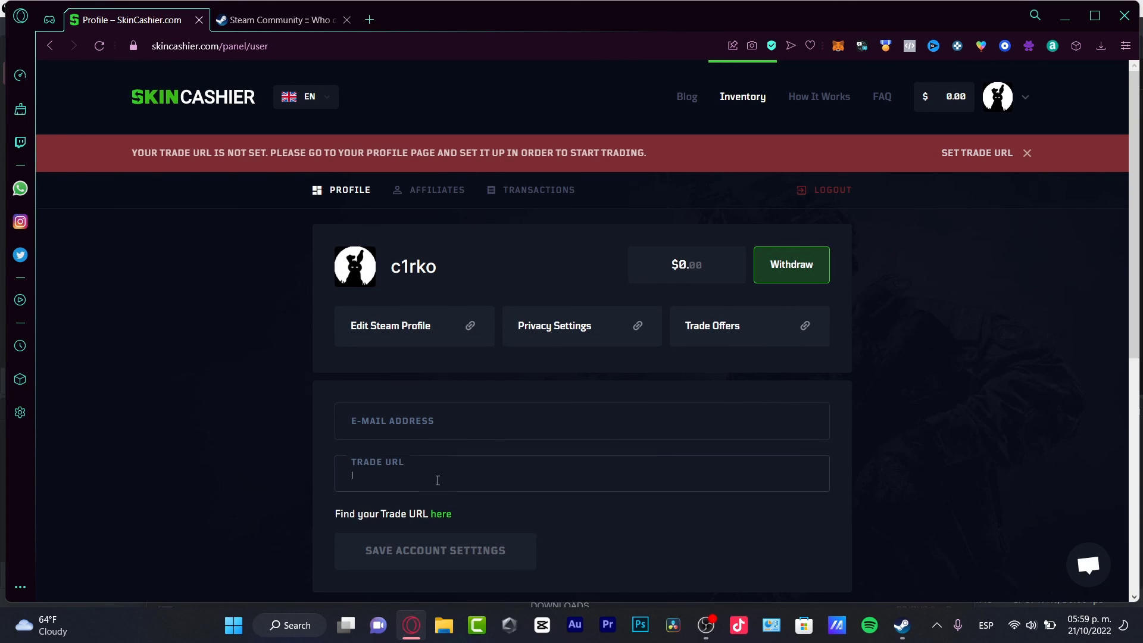
scroll(674, 492, down, 4)
scroll(608, 331, up, 4)
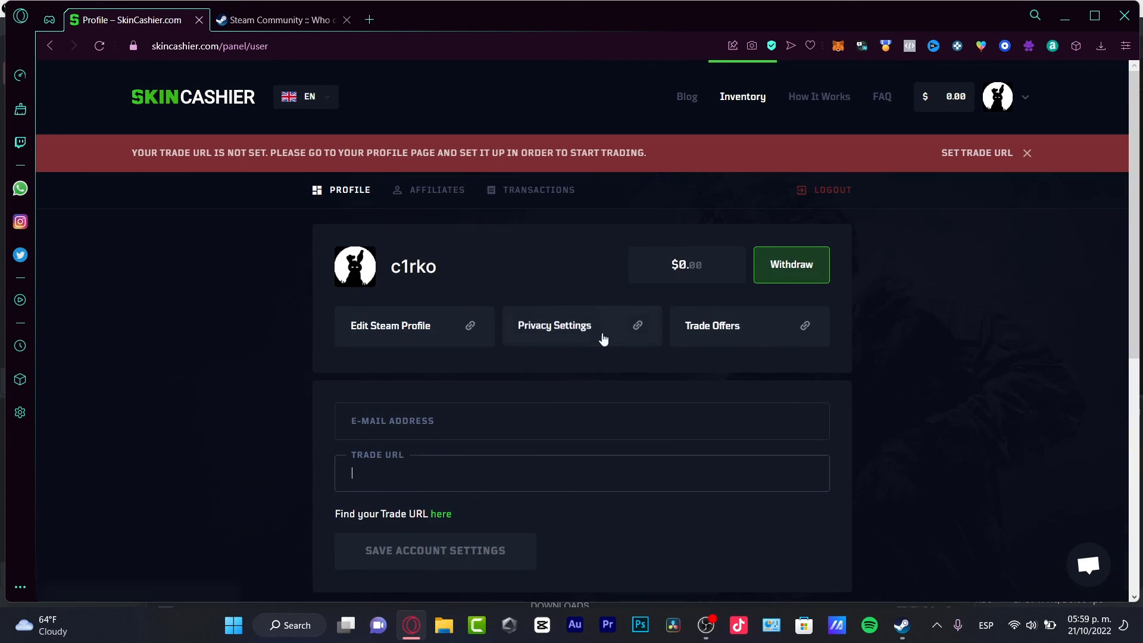
- Enter the account's e-mail address, fixing a mistyped letter, then open the trade URL help link
click(575, 417)
text(C)
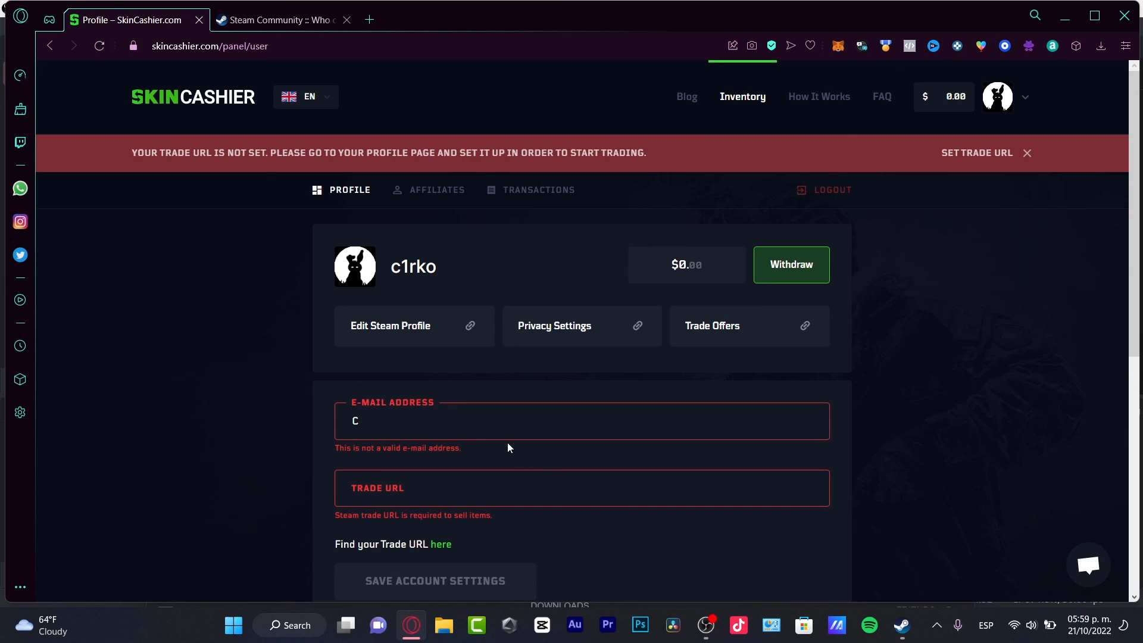
double_click(535, 420)
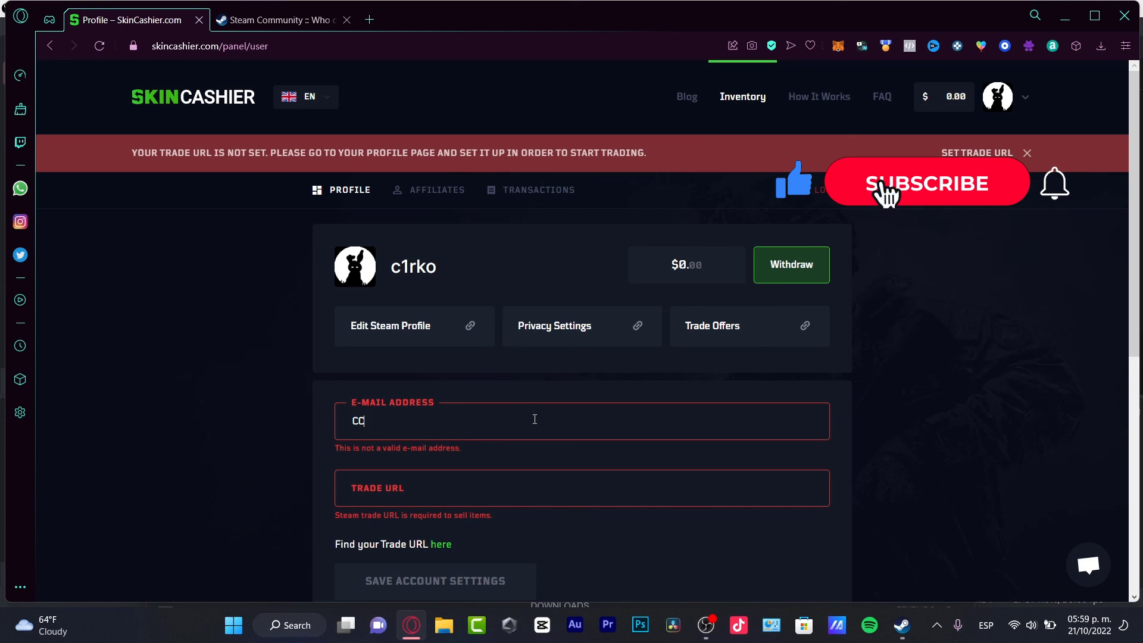
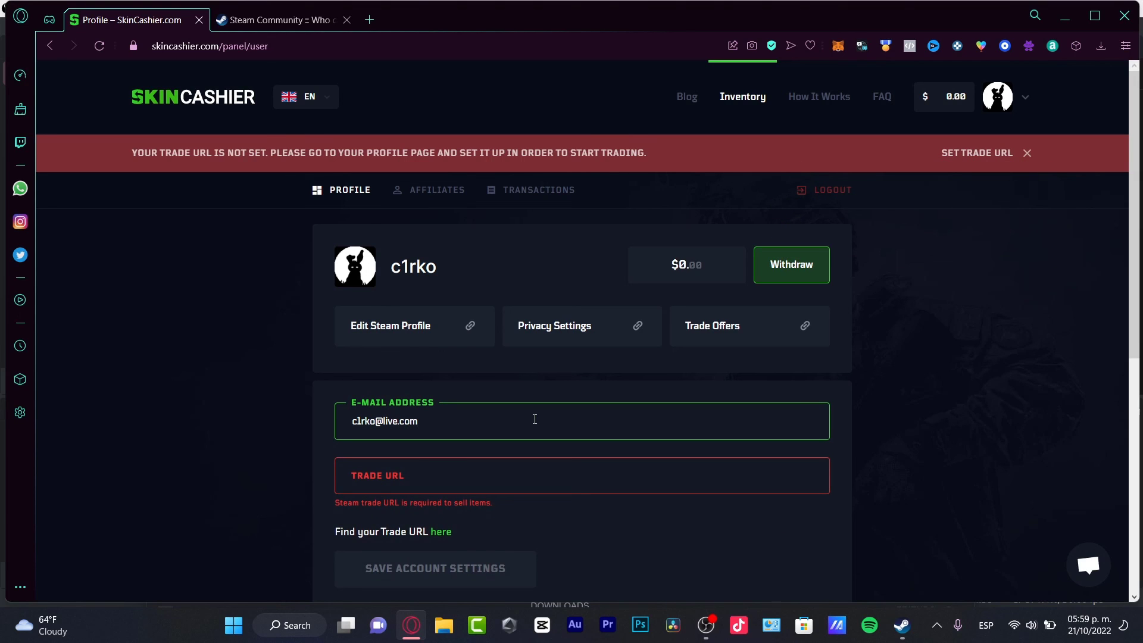
click(554, 484)
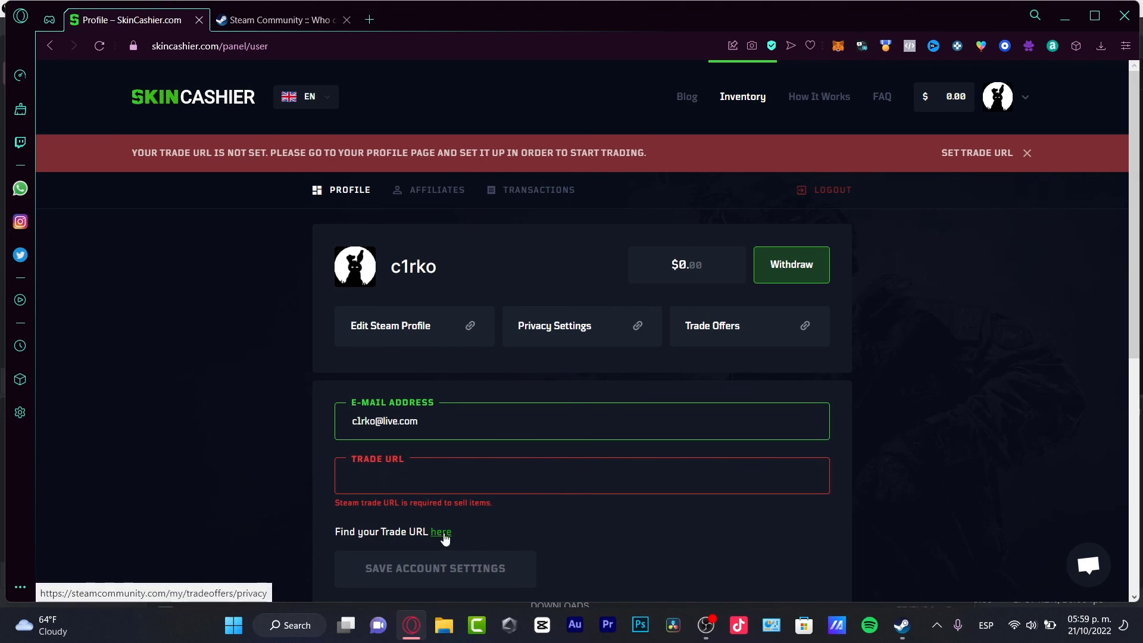